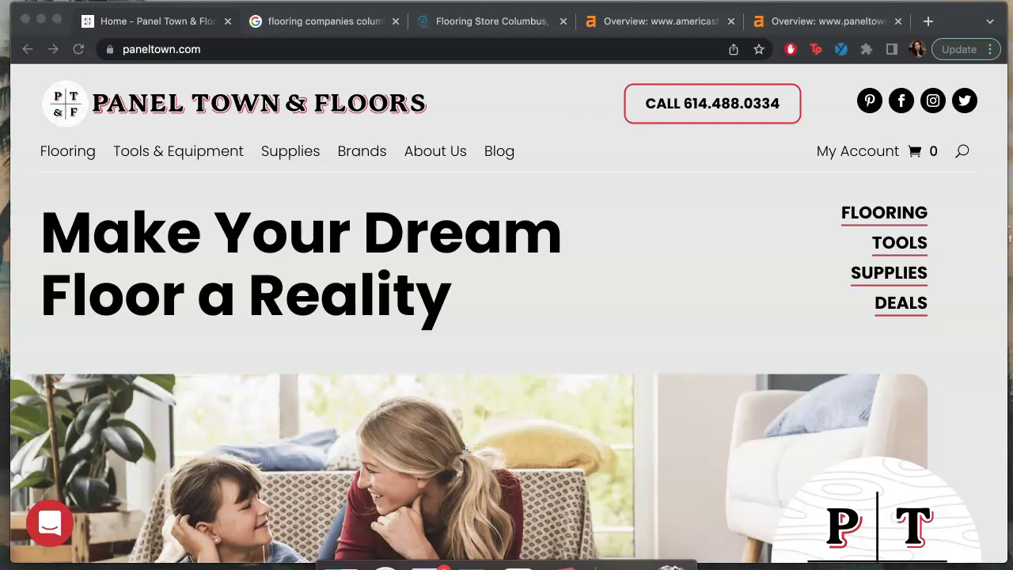
- Review the Panel Town & Floors homepage from the headline through the customer reviews and store introduction to the flooring categories
left_click(145, 23)
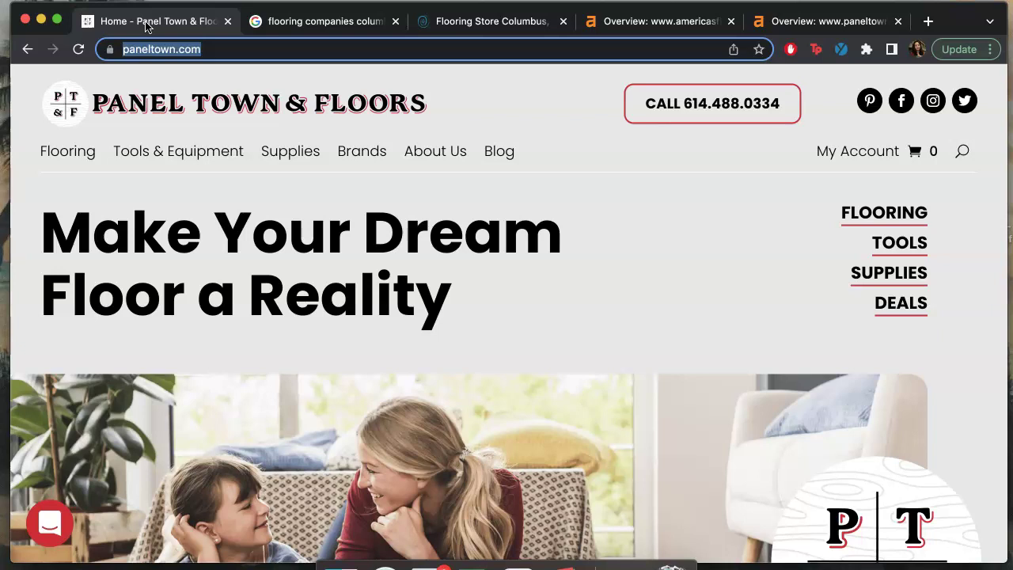
scroll(459, 317, "down", 6)
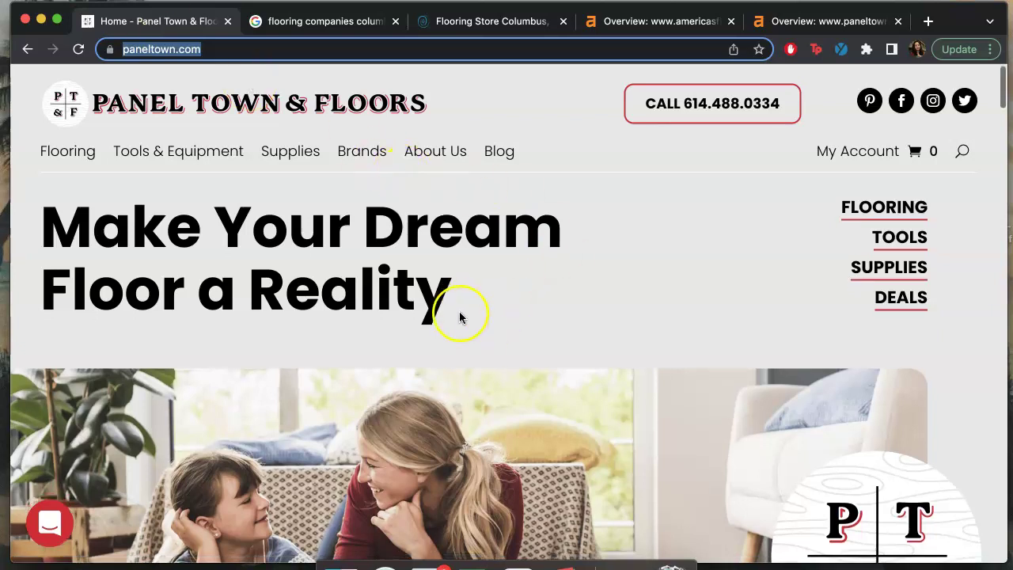
scroll(622, 388, "down", 5)
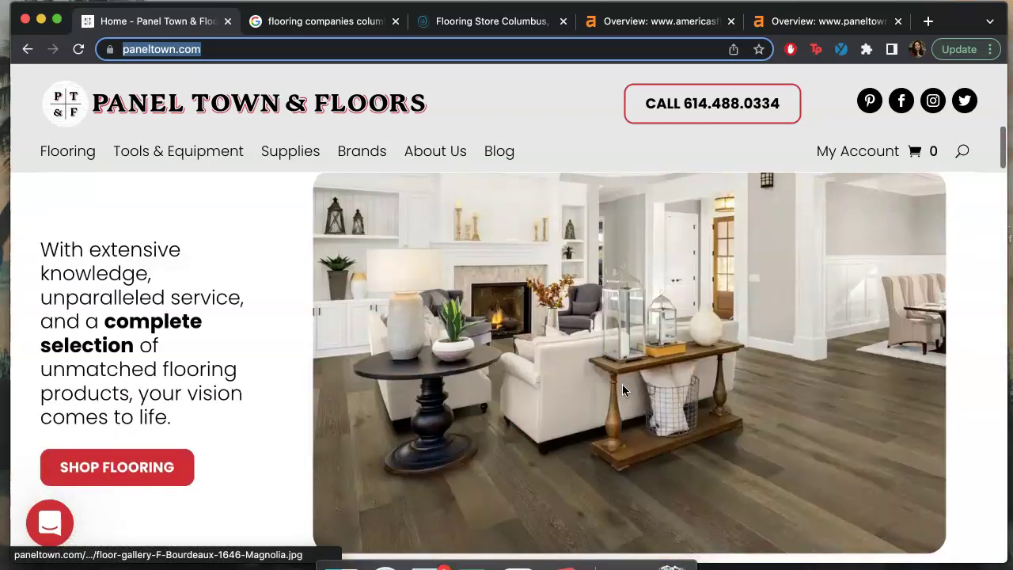
scroll(174, 256, "down", 5)
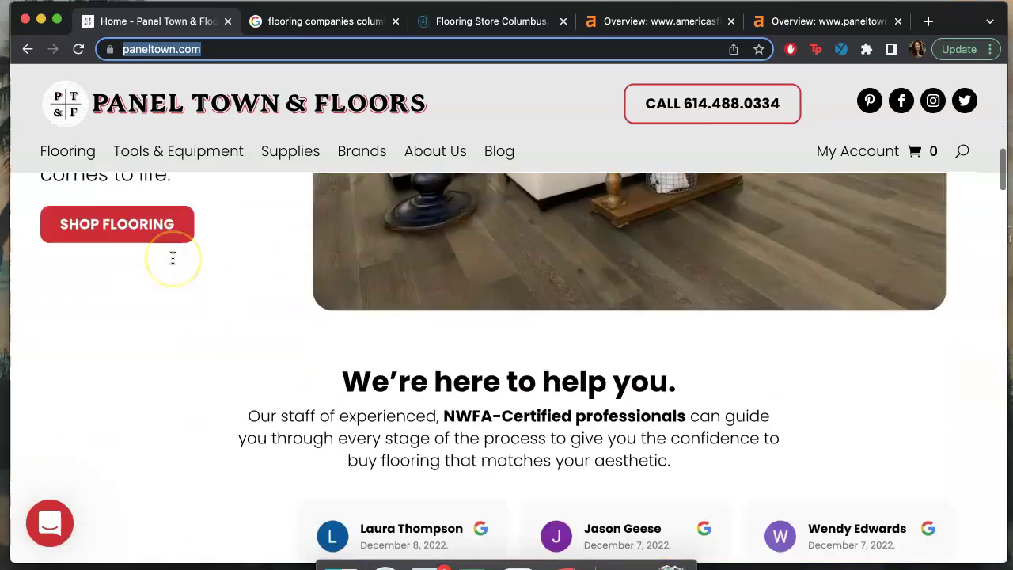
scroll(459, 277, "down", 3)
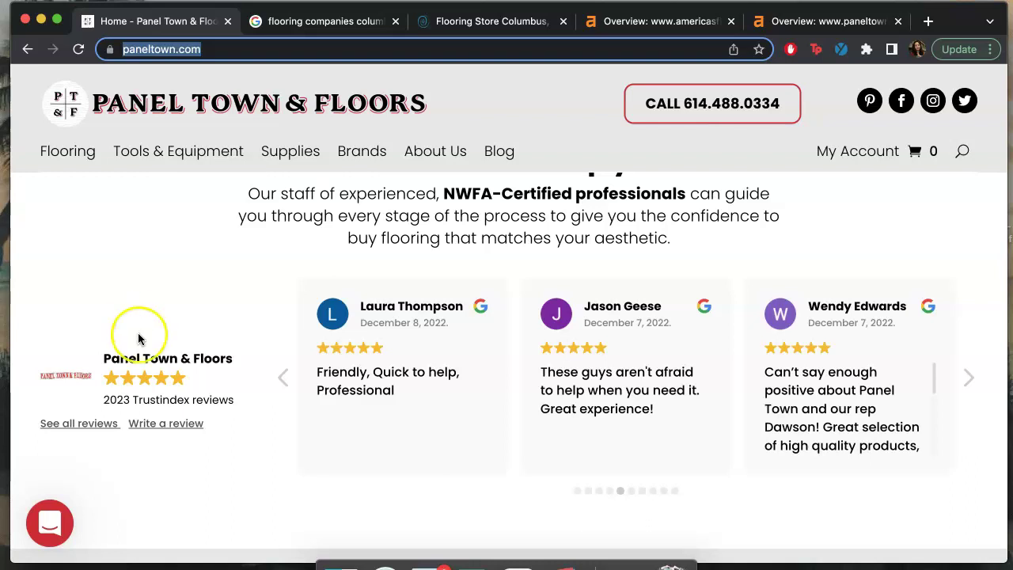
scroll(169, 469, "down", 3)
scroll(169, 469, "down", 3)
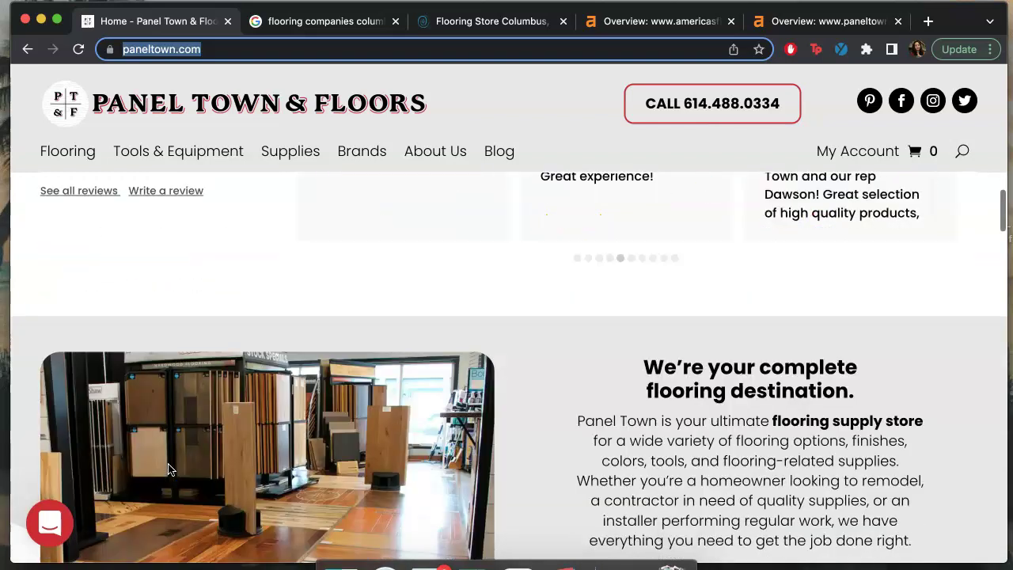
scroll(383, 313, "down", 5)
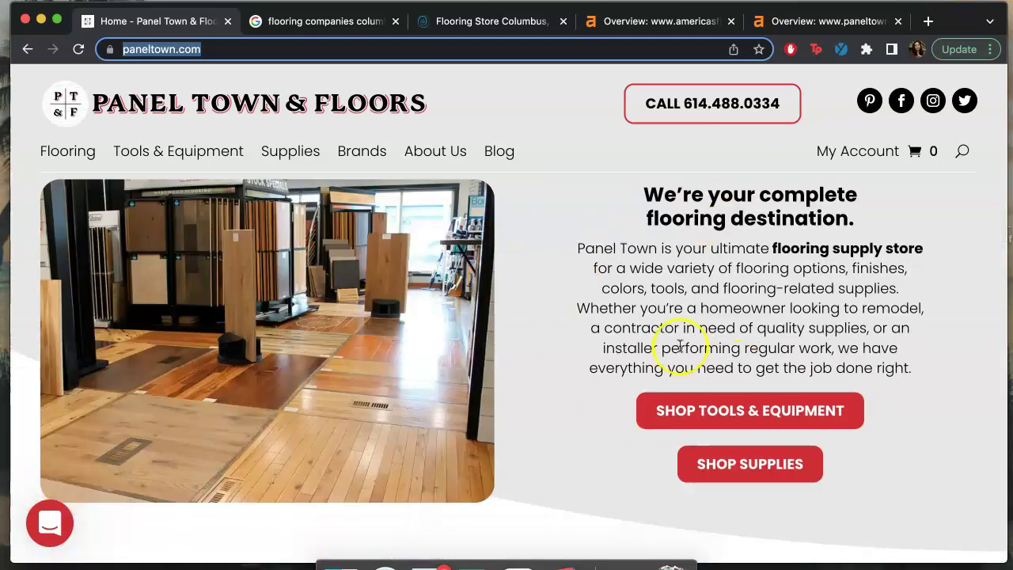
scroll(282, 411, "down", 10)
scroll(287, 293, "down", 10)
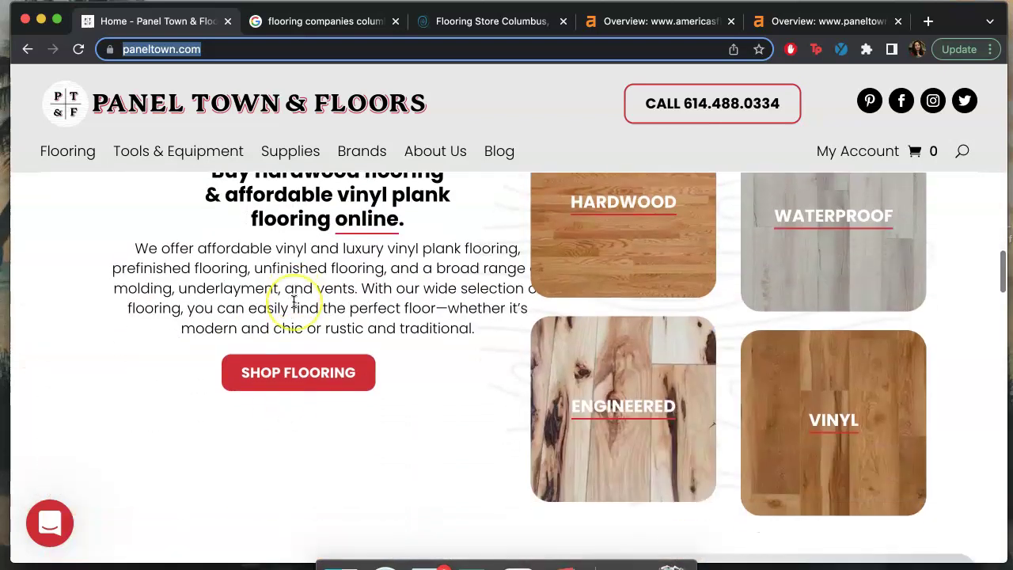
- Examine the homepage's featured items, brands, blog, newsletter, company history and footer, and return to the page's beginning
scroll(673, 368, "down", 2)
scroll(661, 369, "down", 5)
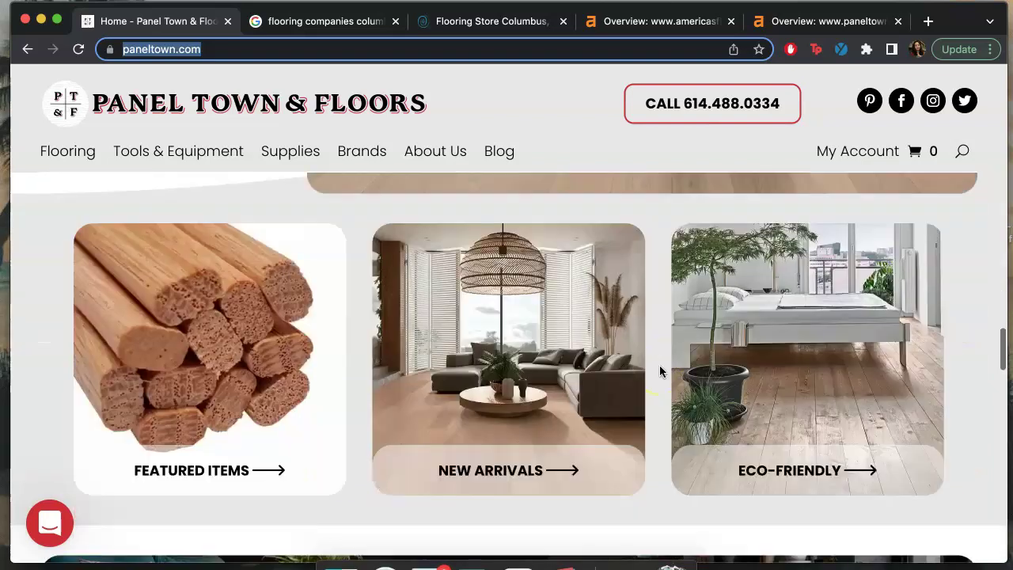
scroll(315, 369, "down", 8)
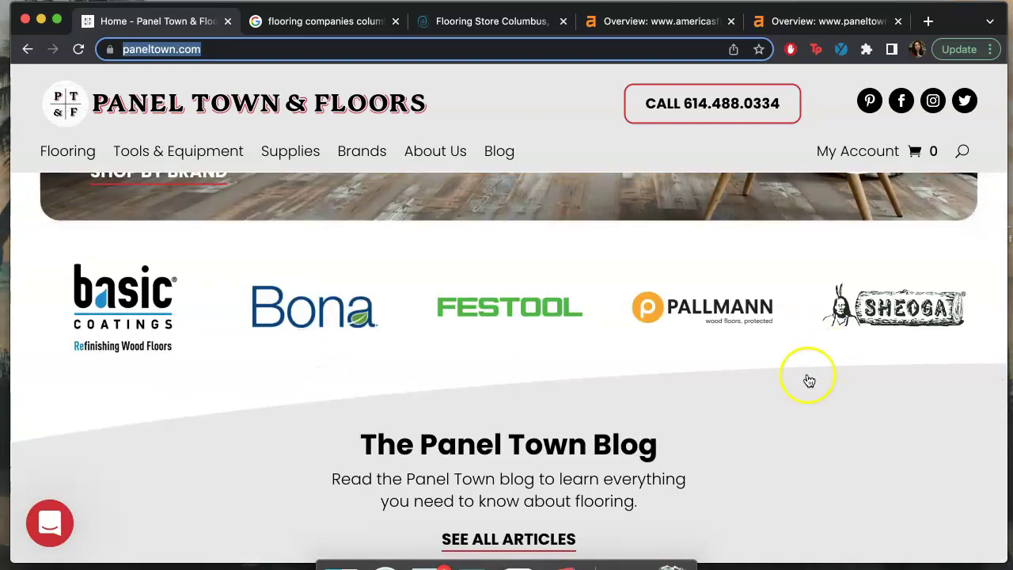
scroll(622, 400, "down", 5)
scroll(623, 405, "down", 1)
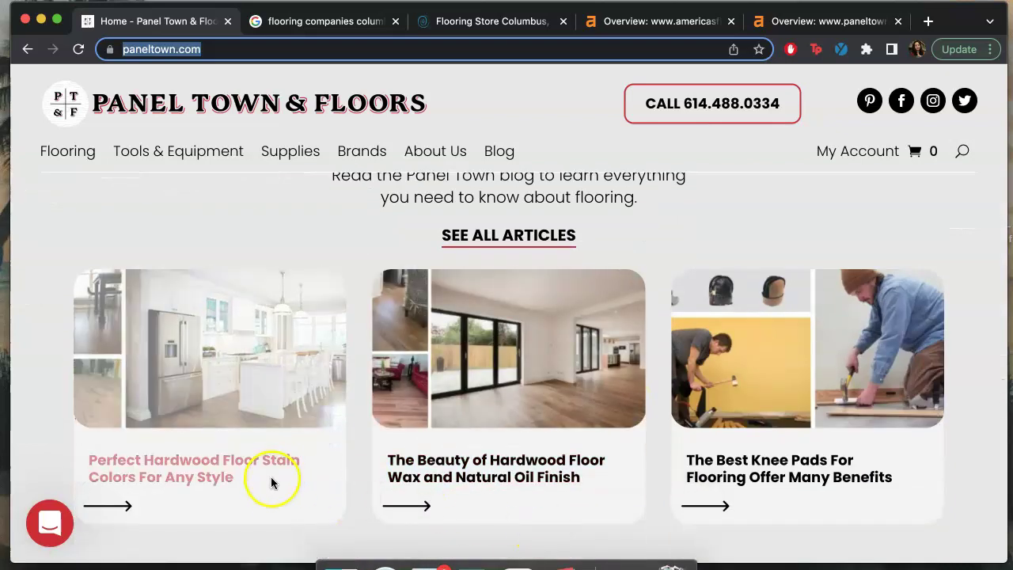
scroll(355, 470, "down", 2)
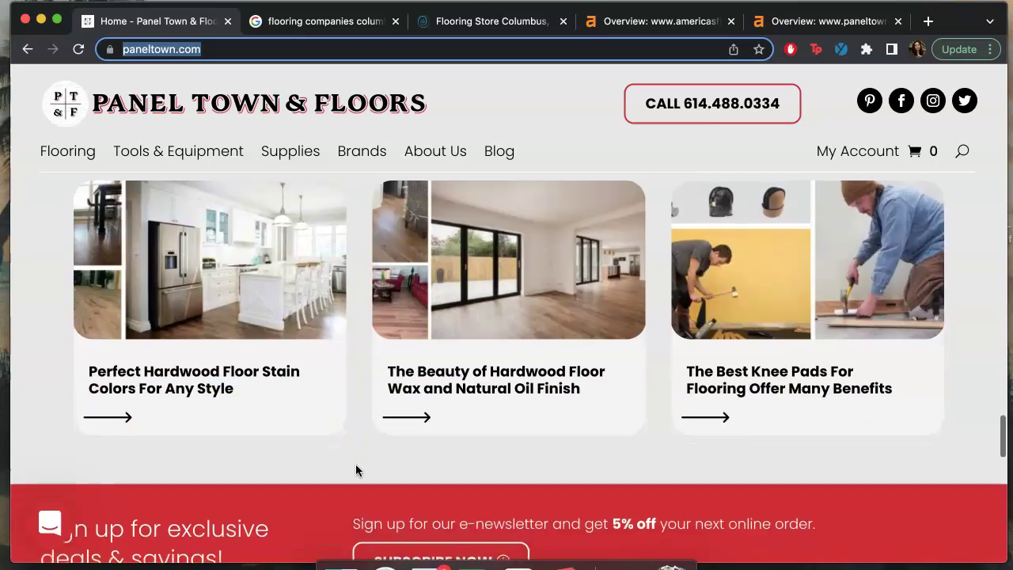
scroll(356, 470, "down", 5)
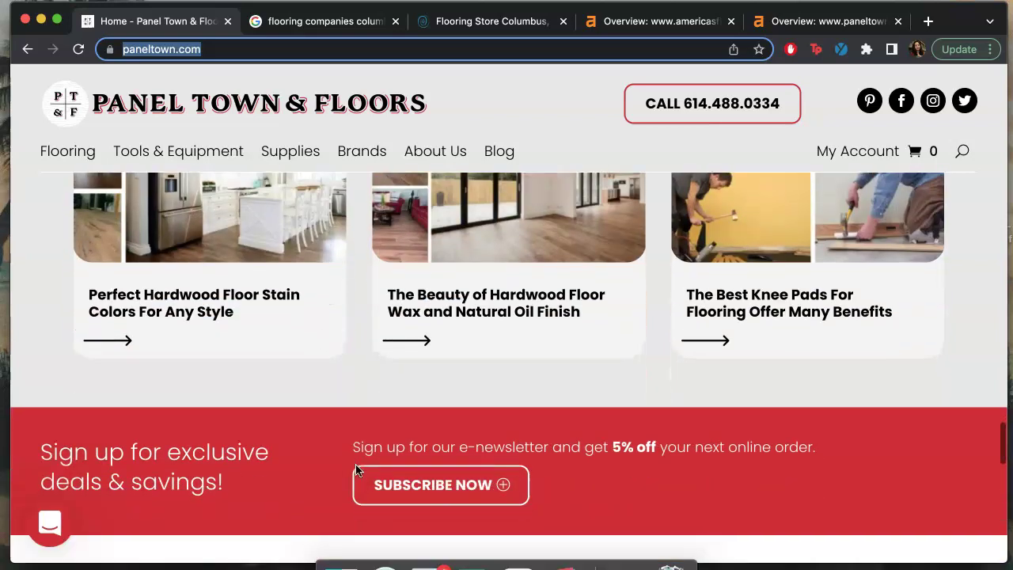
scroll(356, 469, "down", 4)
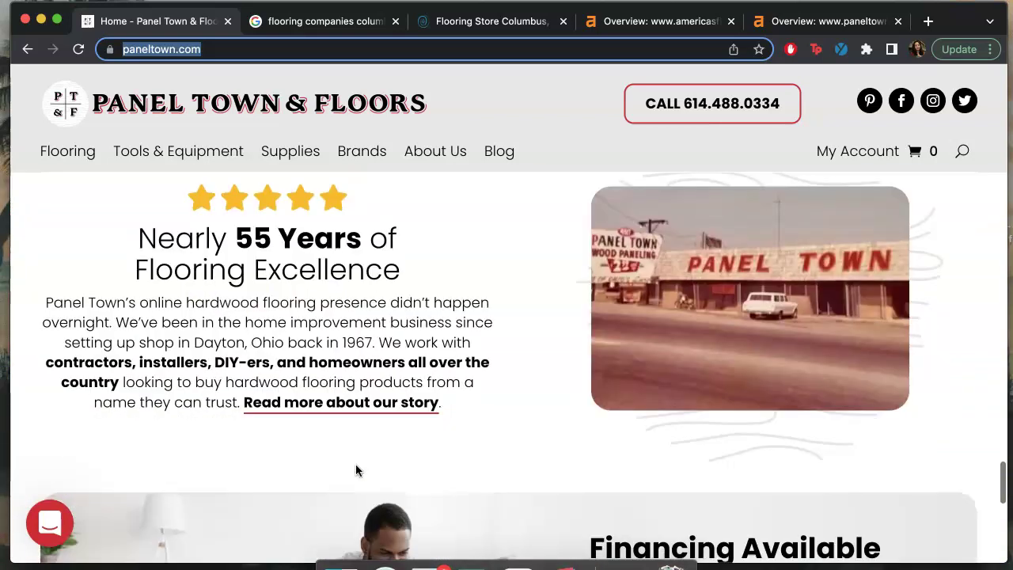
scroll(343, 267, "down", 5)
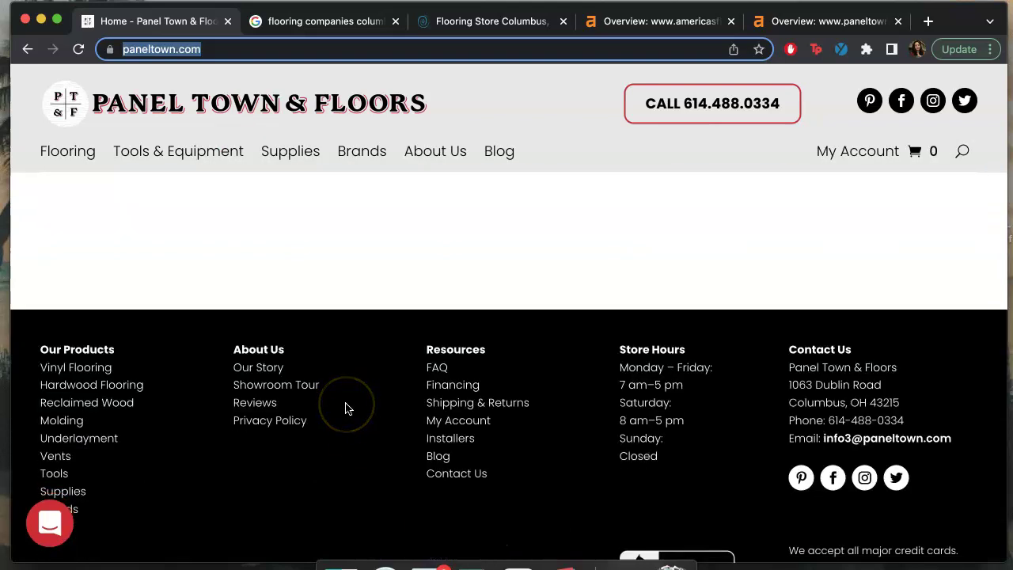
scroll(345, 408, "up", 15)
scroll(345, 408, "up", 10)
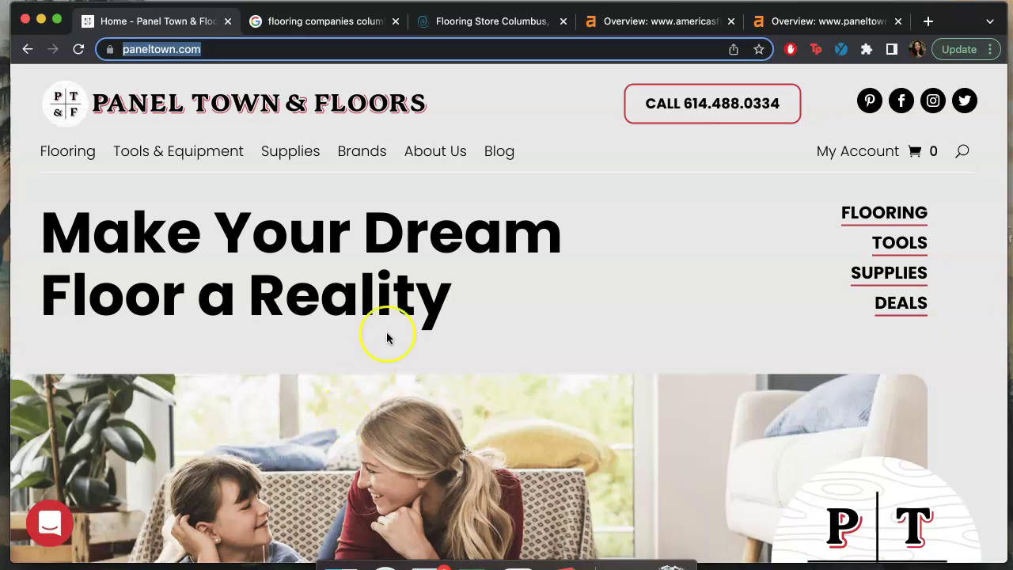
- Review the Google results for "flooring companies columbus ohio", from the local places through the organic listings
left_click(346, 22)
scroll(93, 283, "up", 10)
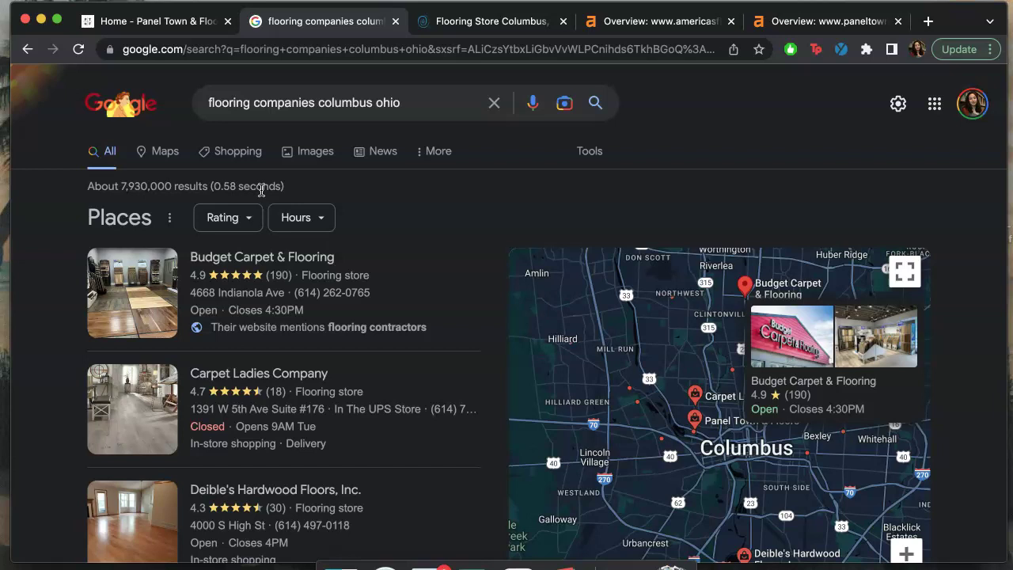
scroll(55, 329, "down", 2)
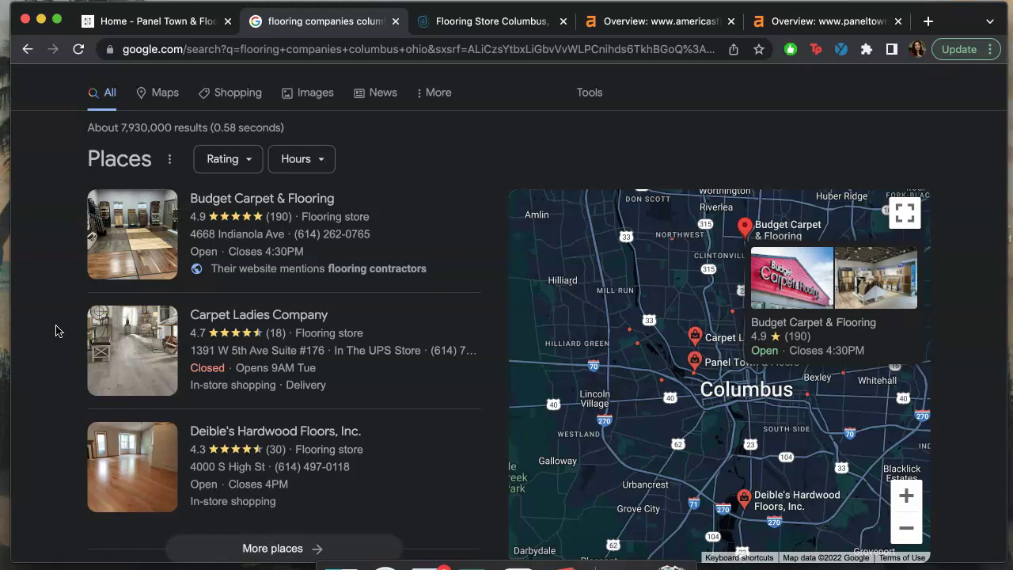
scroll(56, 331, "down", 5)
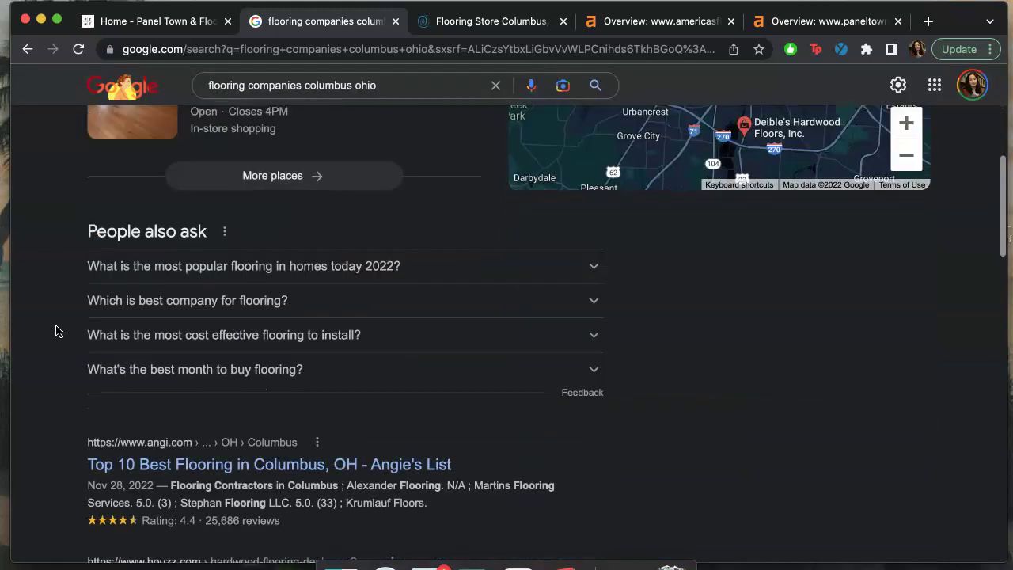
scroll(55, 331, "down", 2)
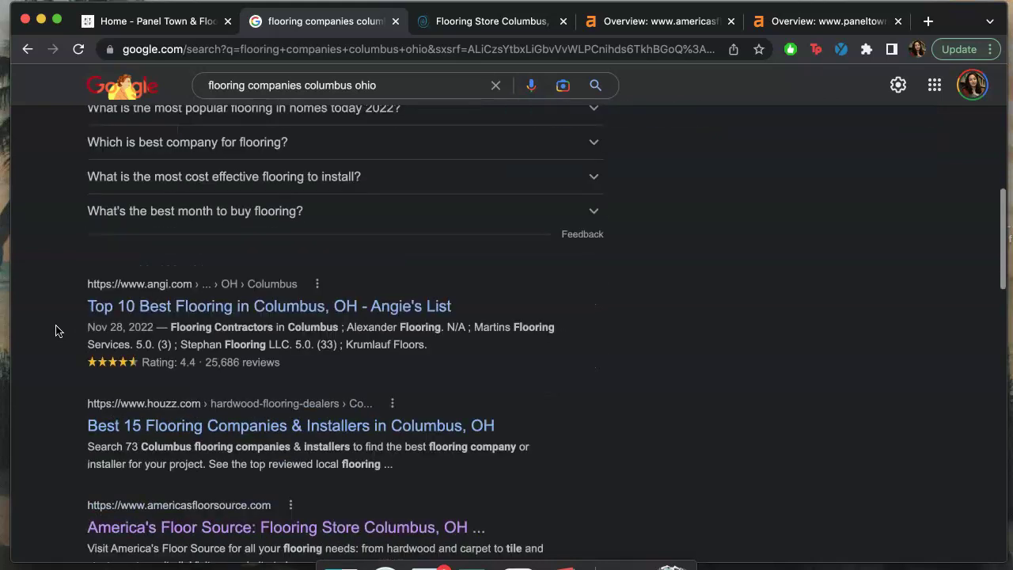
scroll(966, 396, "down", 1)
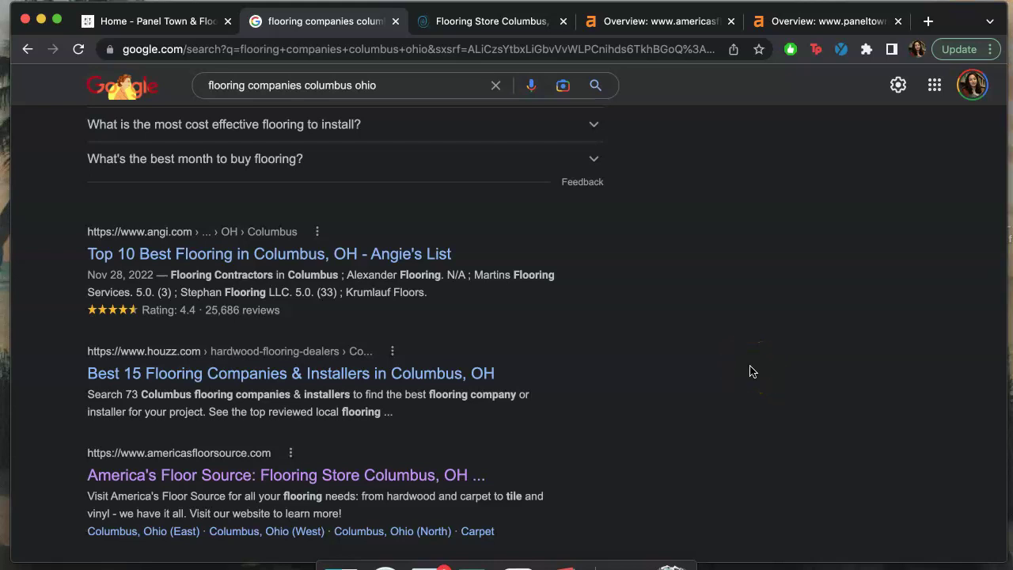
scroll(753, 372, "down", 3)
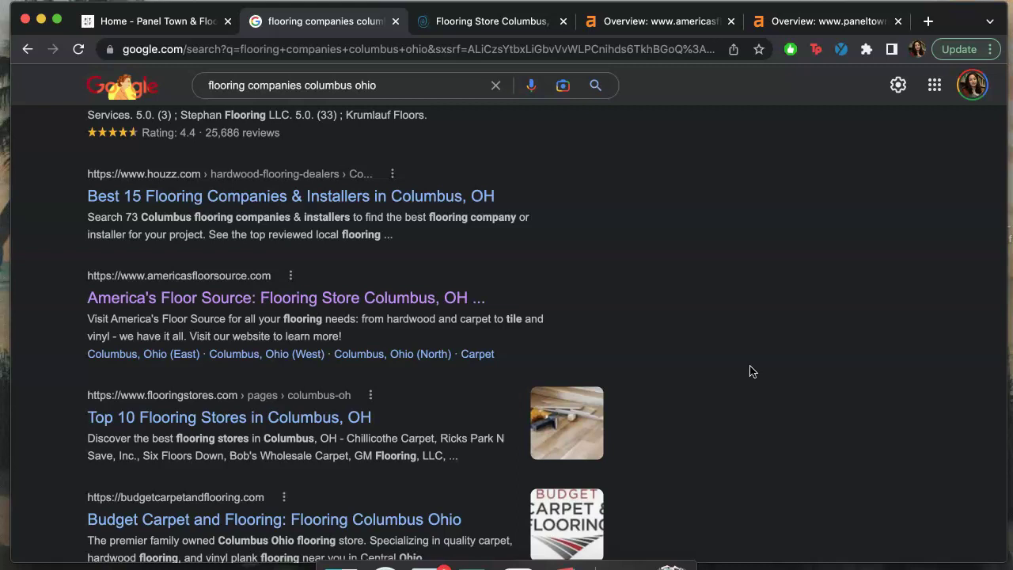
- Switch to the America's Floor Source website and minimize its Live Support chat
left_click(501, 22)
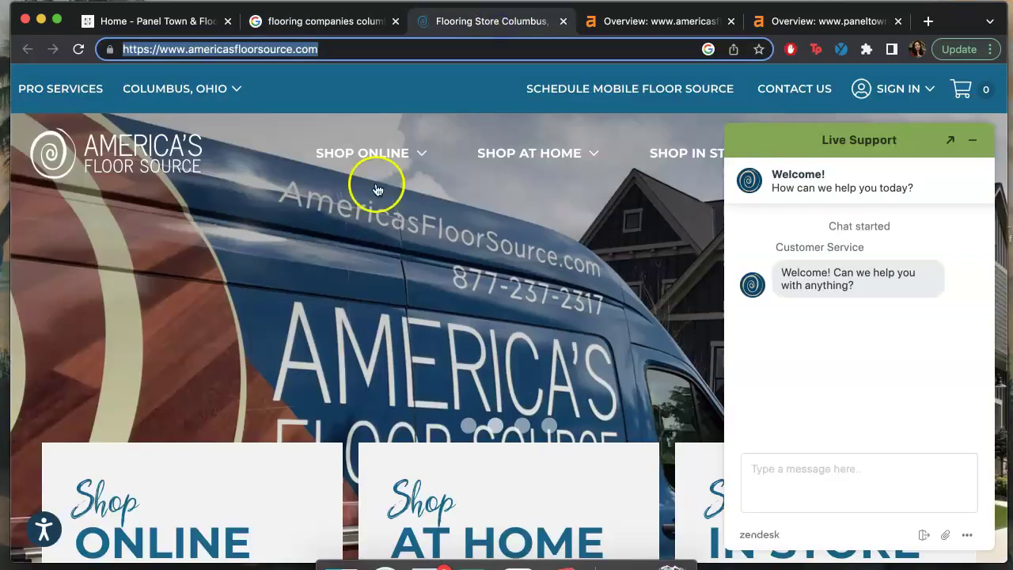
scroll(192, 328, "down", 2)
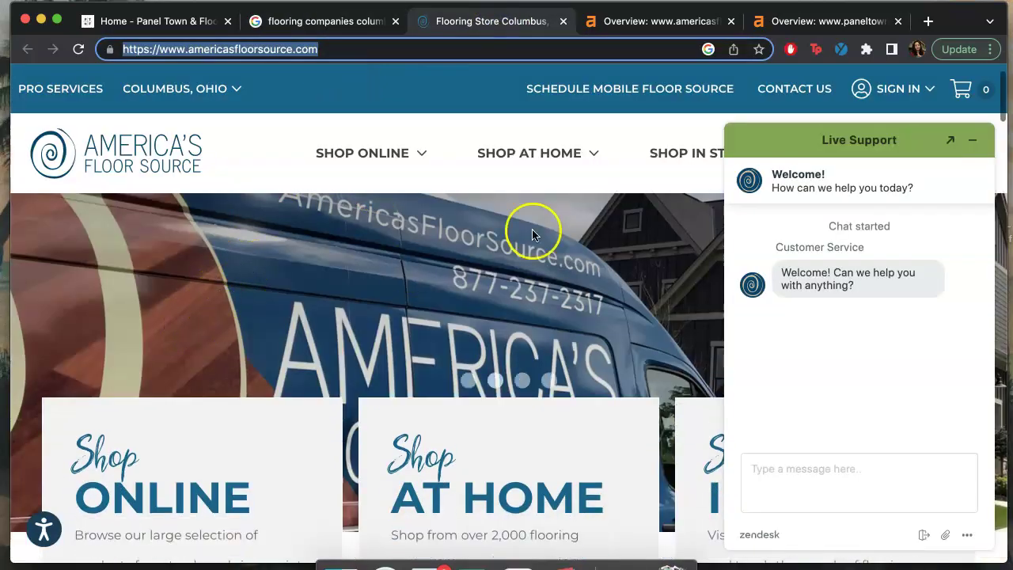
left_click(973, 139)
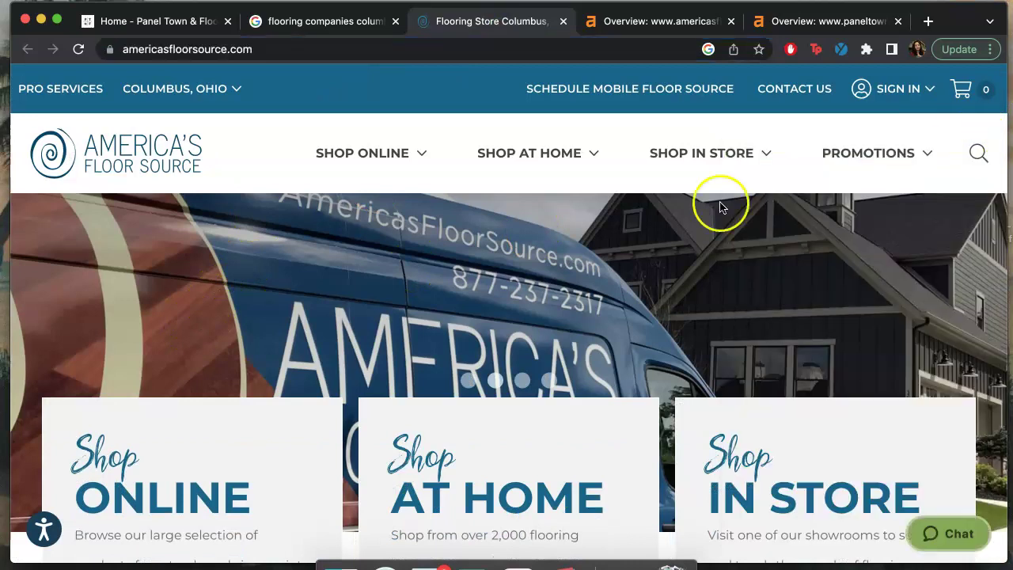
- Examine the America's Floor Source homepage: shopping options, room visualizer, tips and trends, and the product categories
scroll(554, 269, "down", 5)
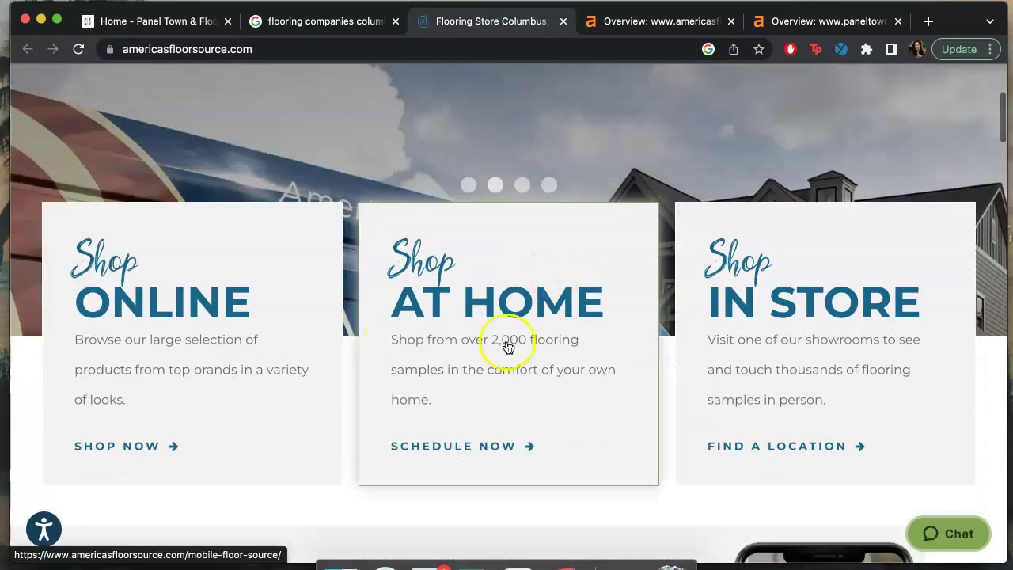
scroll(256, 369, "down", 9)
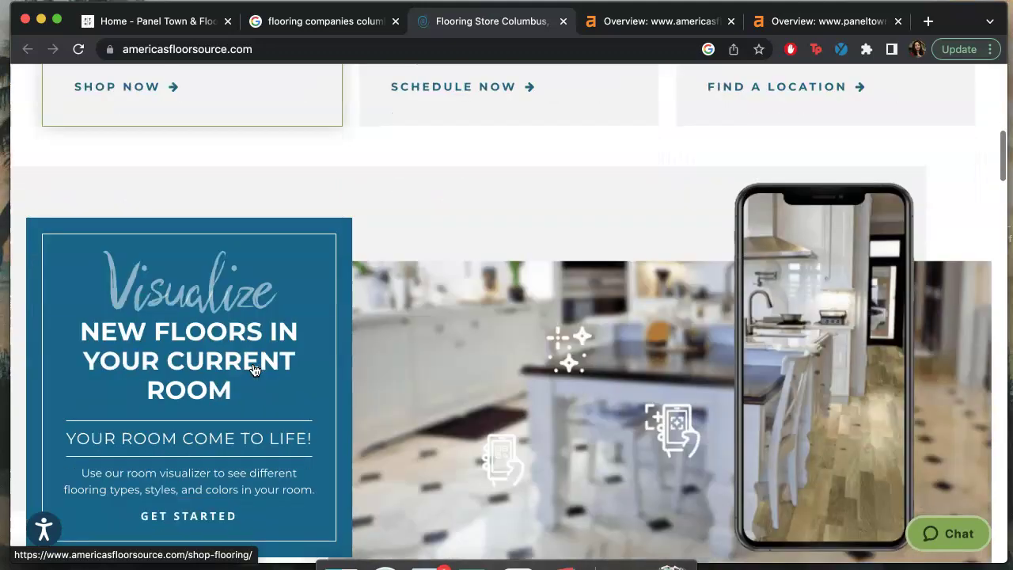
scroll(253, 370, "down", 12)
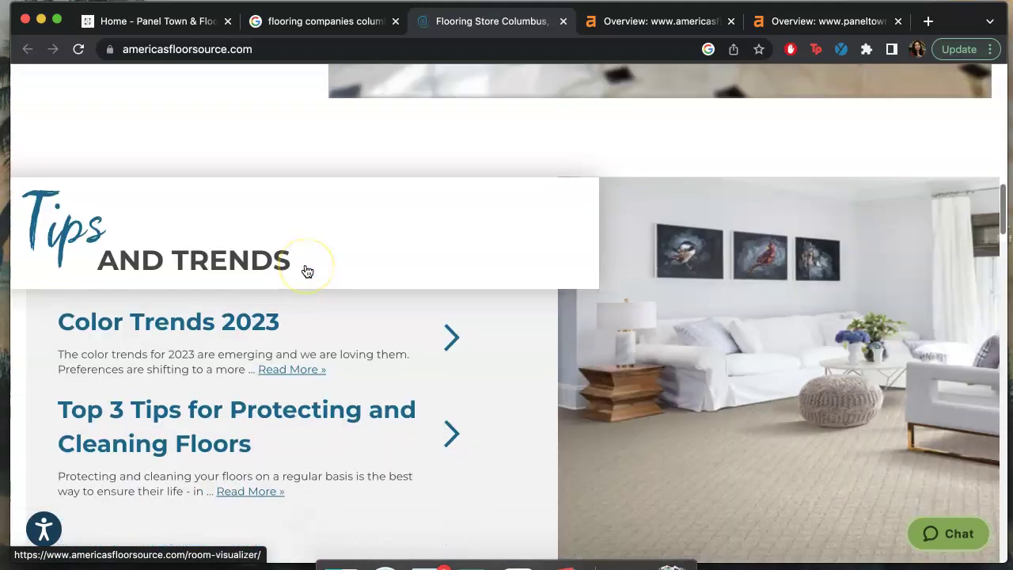
scroll(307, 272, "down", 15)
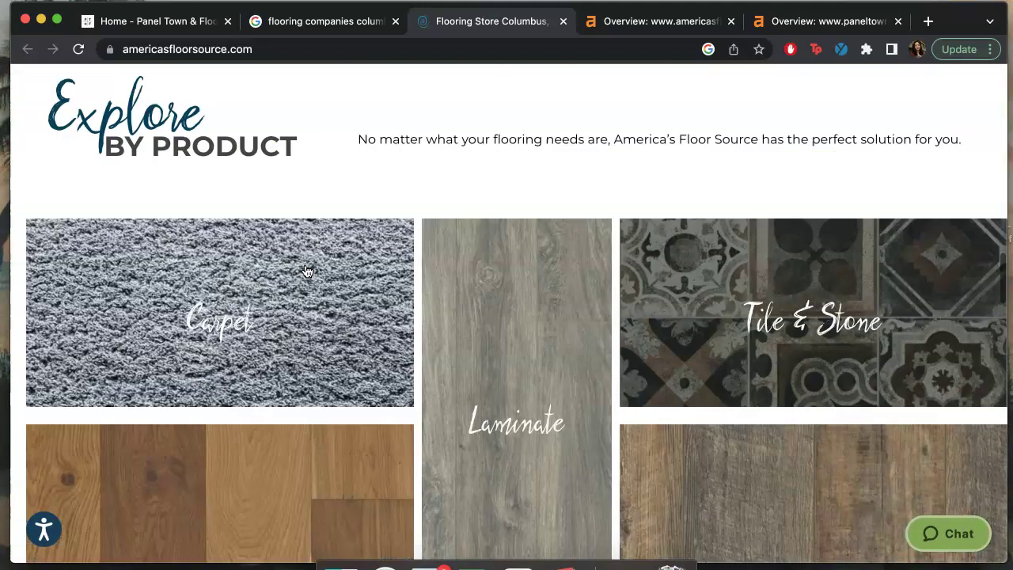
scroll(307, 272, "down", 5)
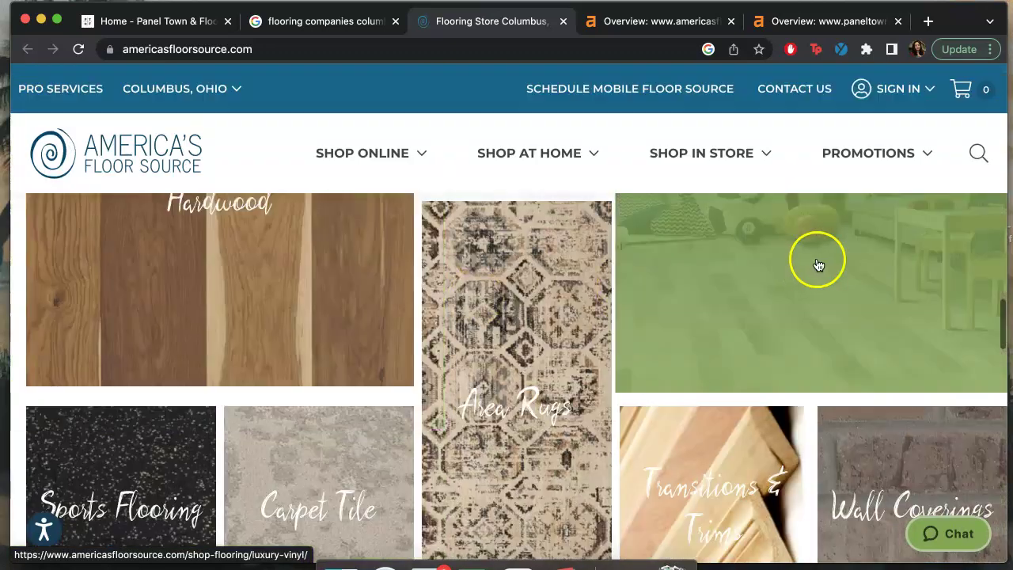
scroll(562, 278, "up", 3)
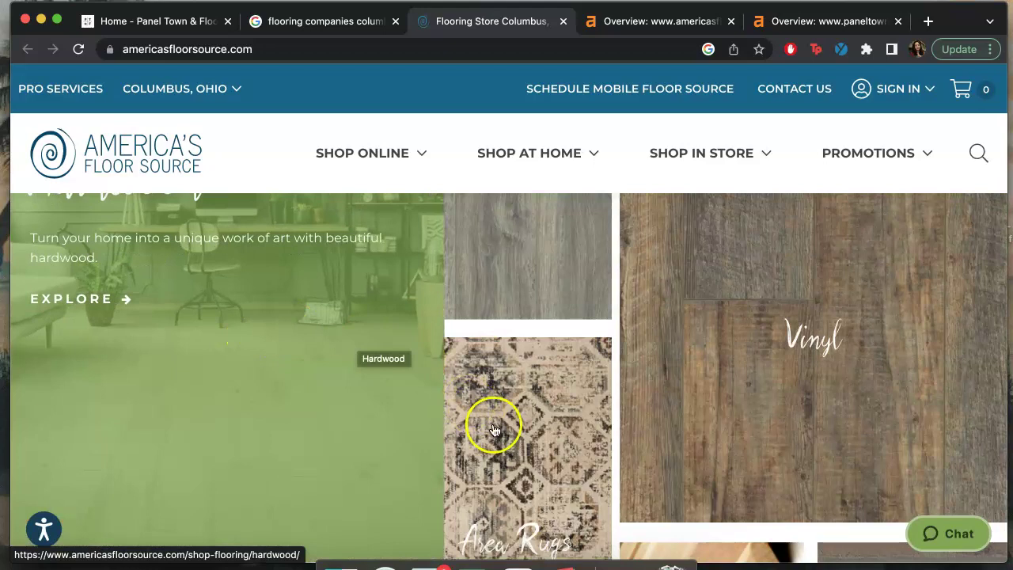
scroll(473, 392, "down", 5)
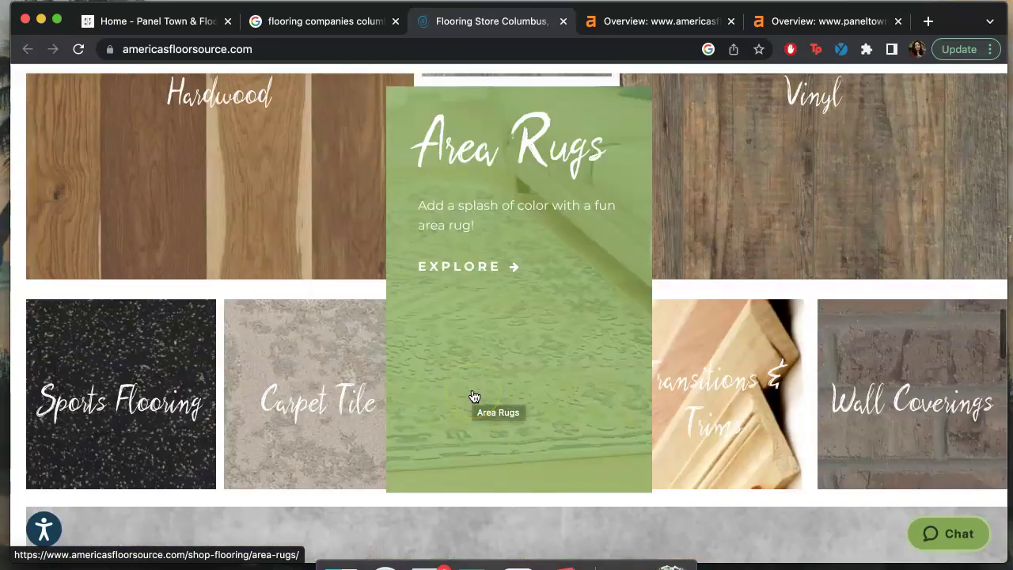
scroll(474, 397, "up", 5)
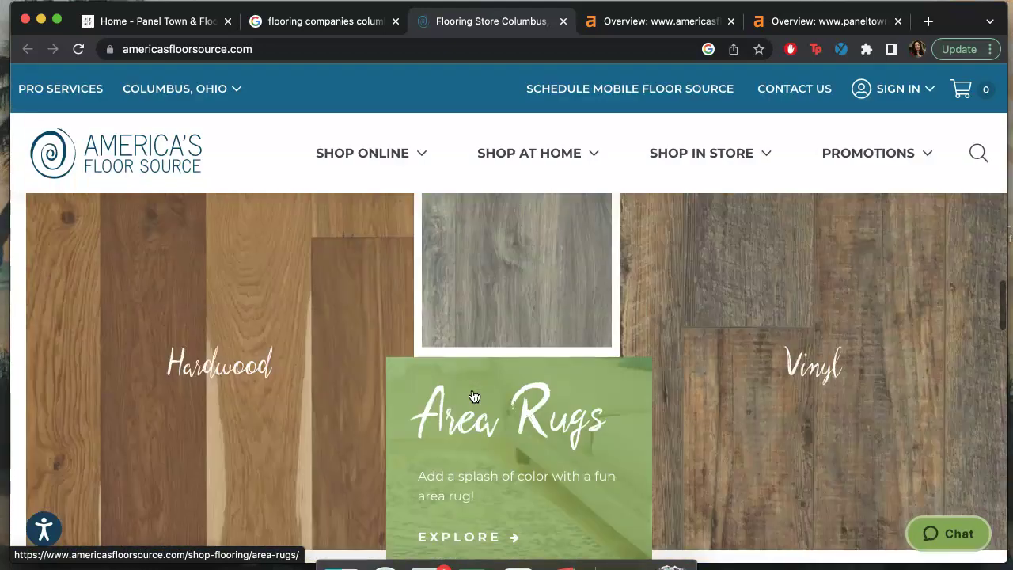
- Examine the rest of the America's Floor Source homepage, from in-store shopping options through testimonials, featured products, social posts and footer, and return to its beginning
left_click(756, 156)
left_click(755, 156)
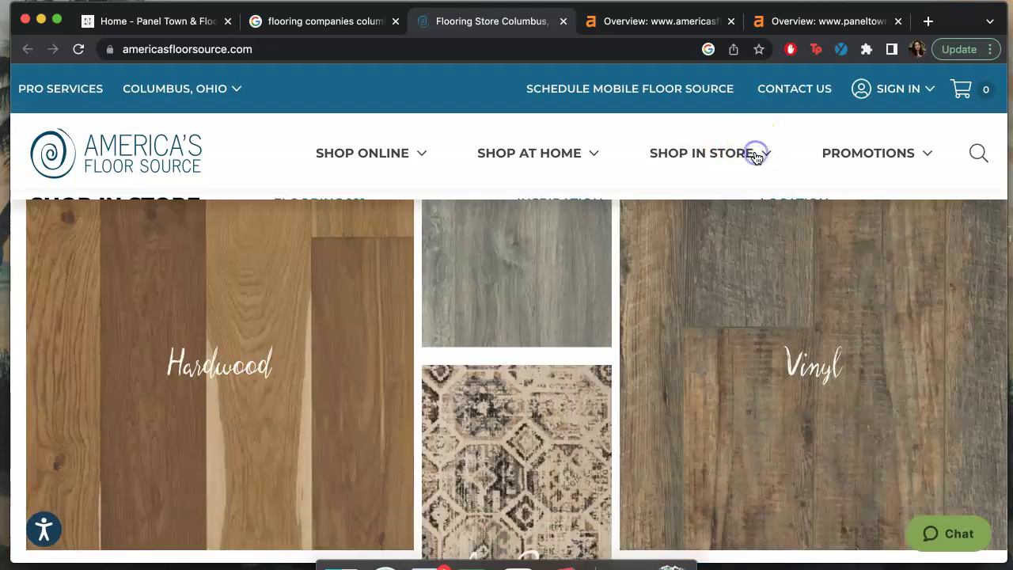
scroll(369, 338, "down", 4)
scroll(369, 338, "down", 10)
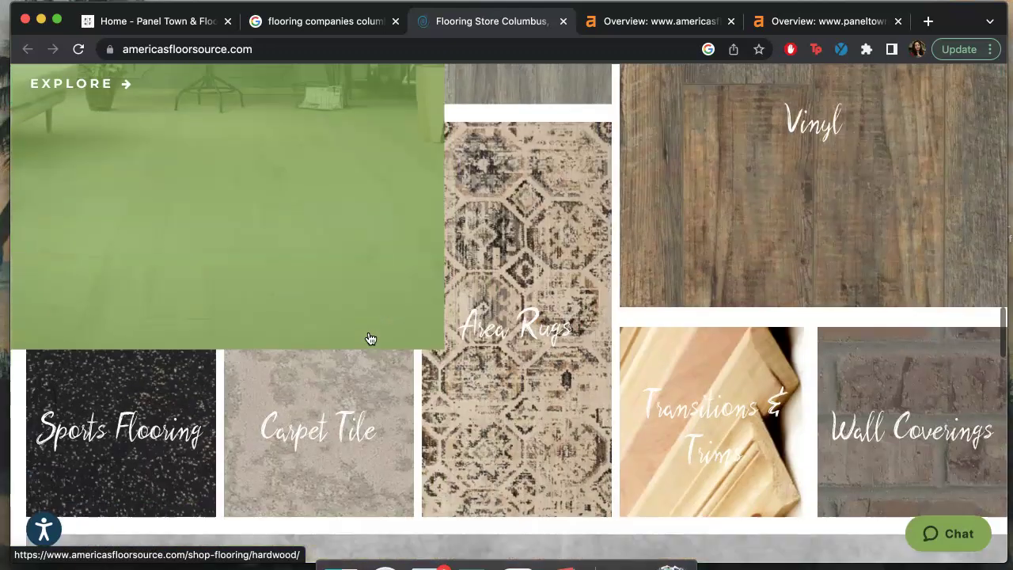
scroll(371, 337, "up", 1)
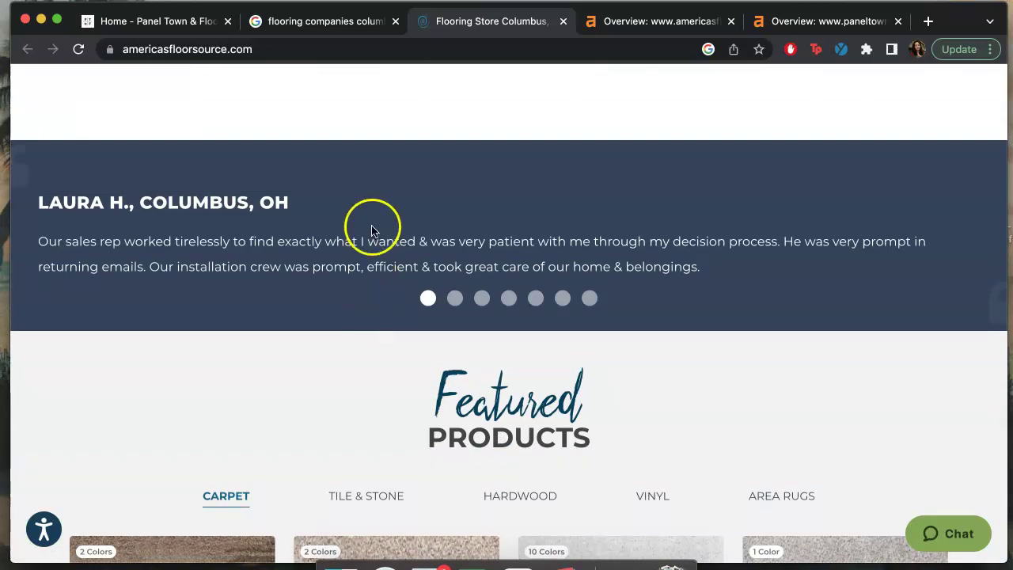
scroll(335, 381, "down", 7)
scroll(335, 381, "down", 12)
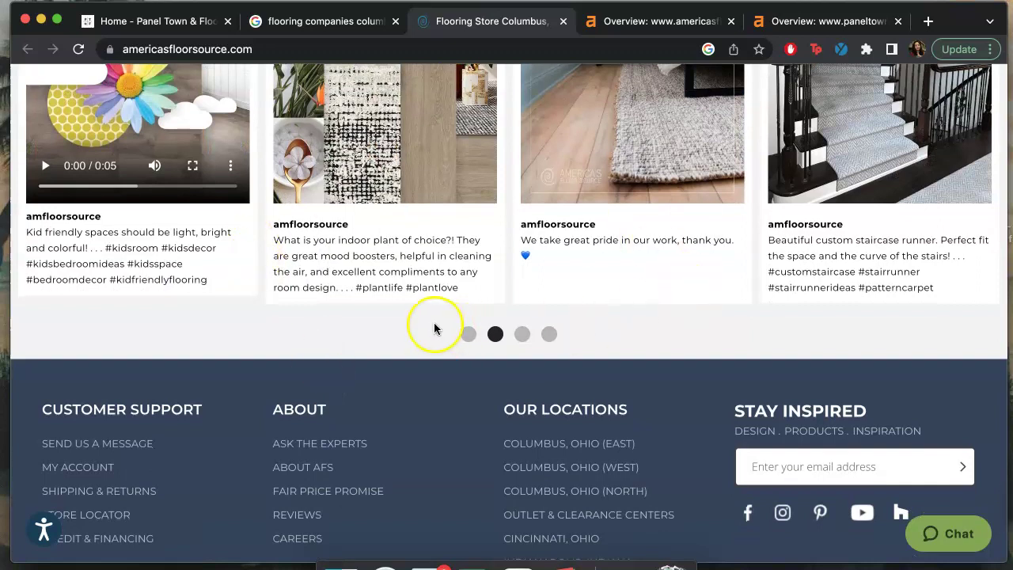
scroll(721, 330, "down", 5)
scroll(722, 330, "up", 20)
scroll(720, 330, "up", 6)
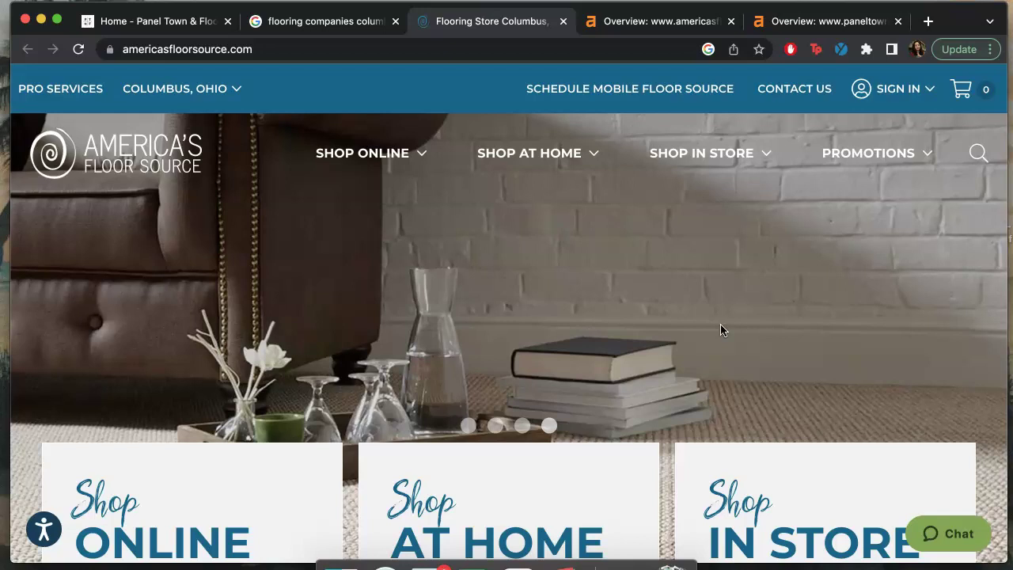
left_click(670, 22)
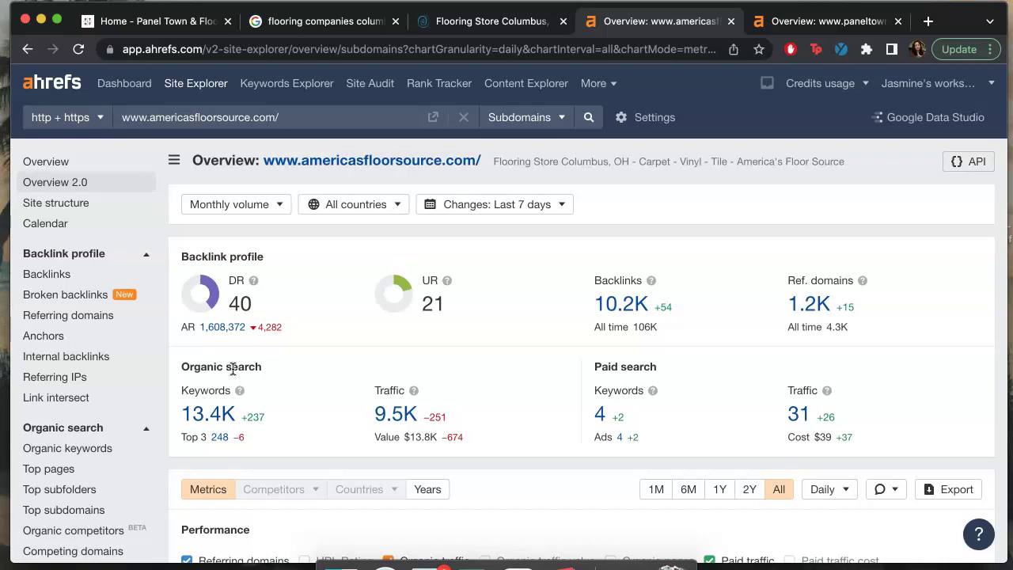
scroll(233, 370, "down", 2)
left_click(214, 329)
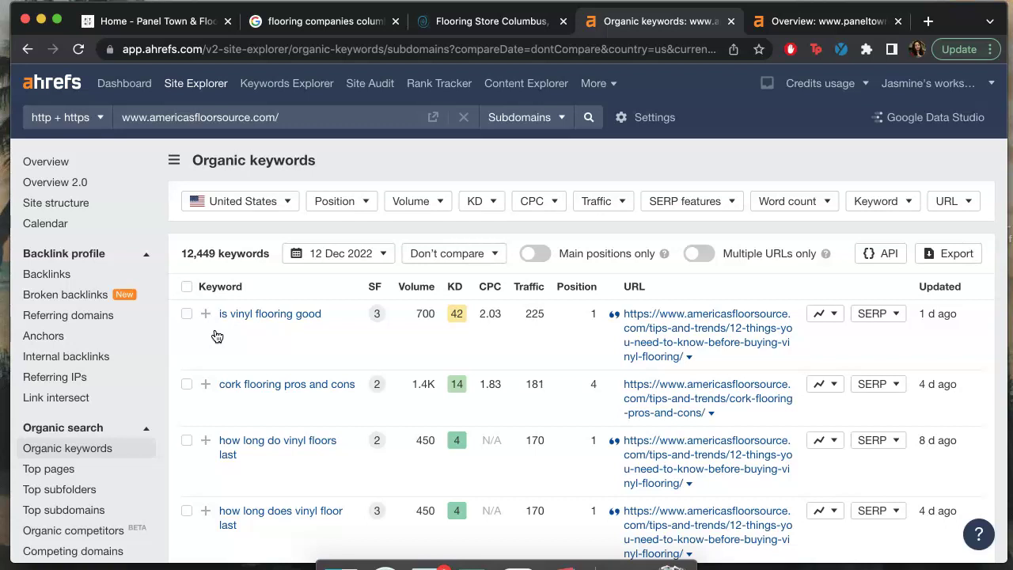
scroll(216, 336, "down", 2)
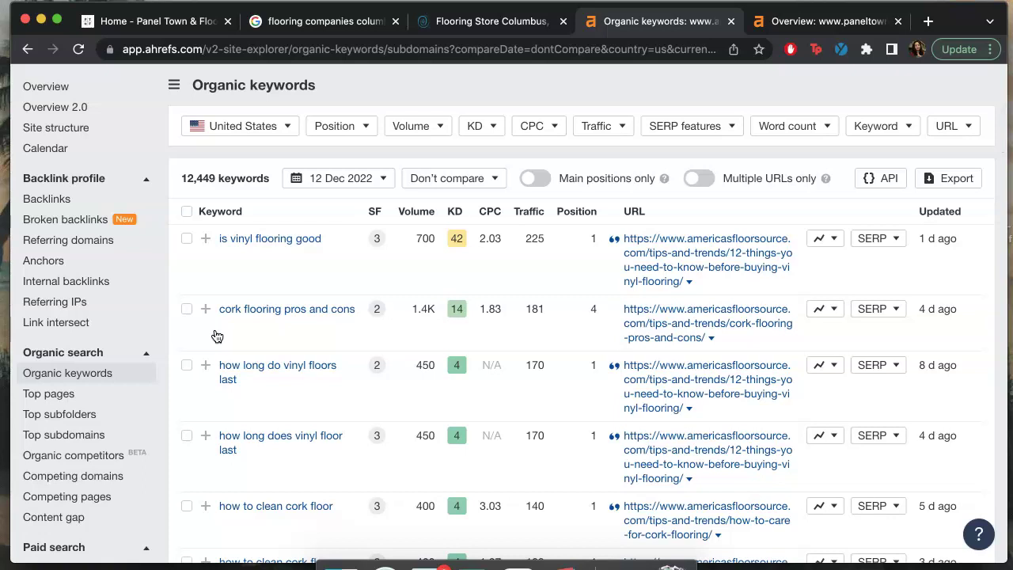
scroll(217, 337, "down", 10)
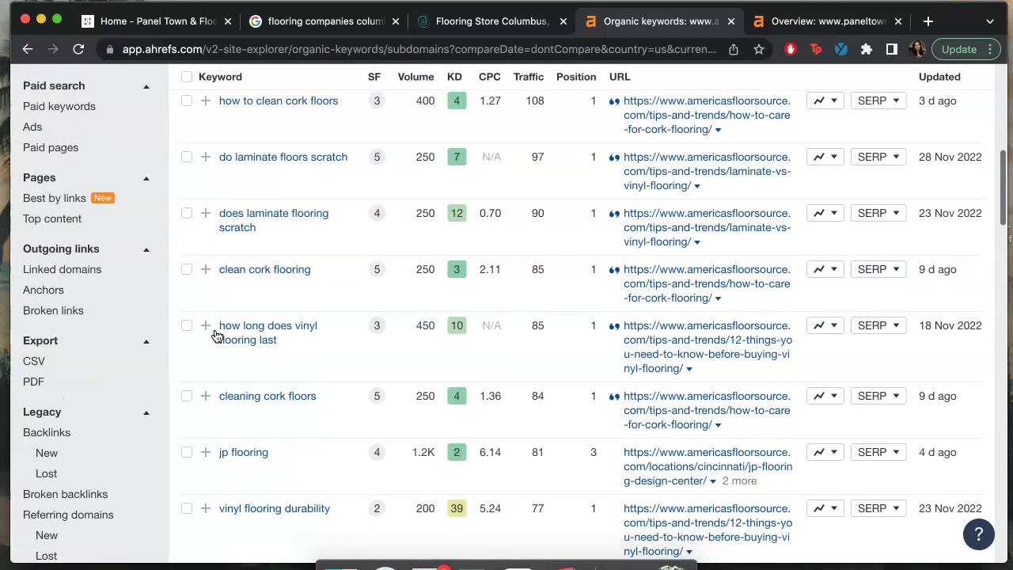
scroll(217, 336, "down", 2)
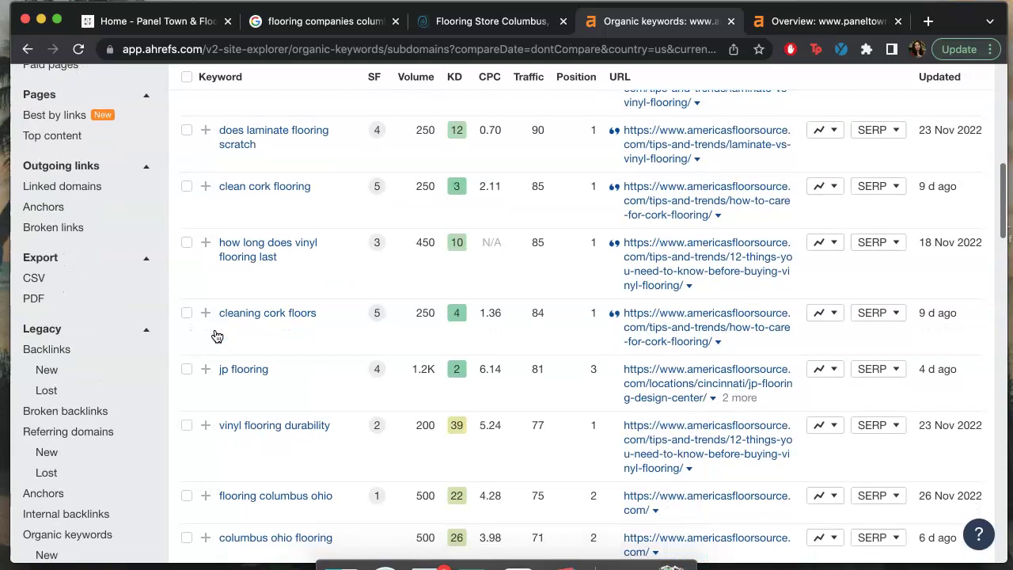
scroll(217, 337, "up", 15)
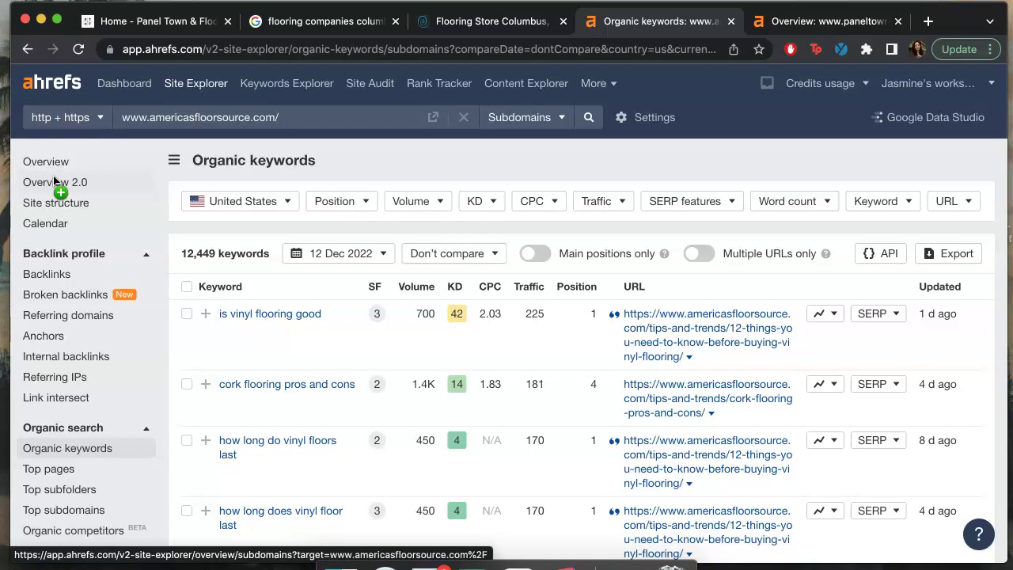
left_click(823, 21)
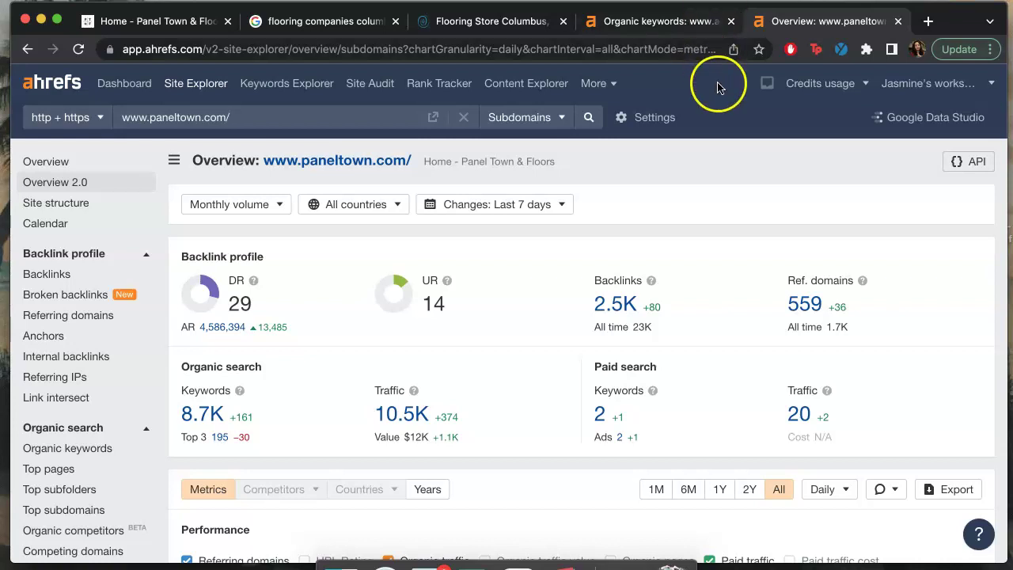
left_click(673, 24)
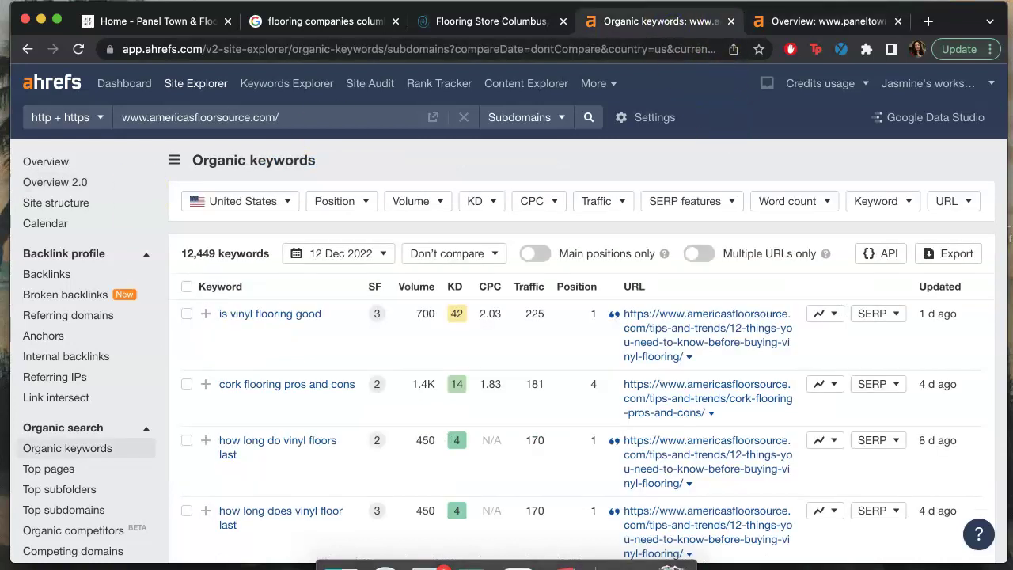
left_click(66, 185)
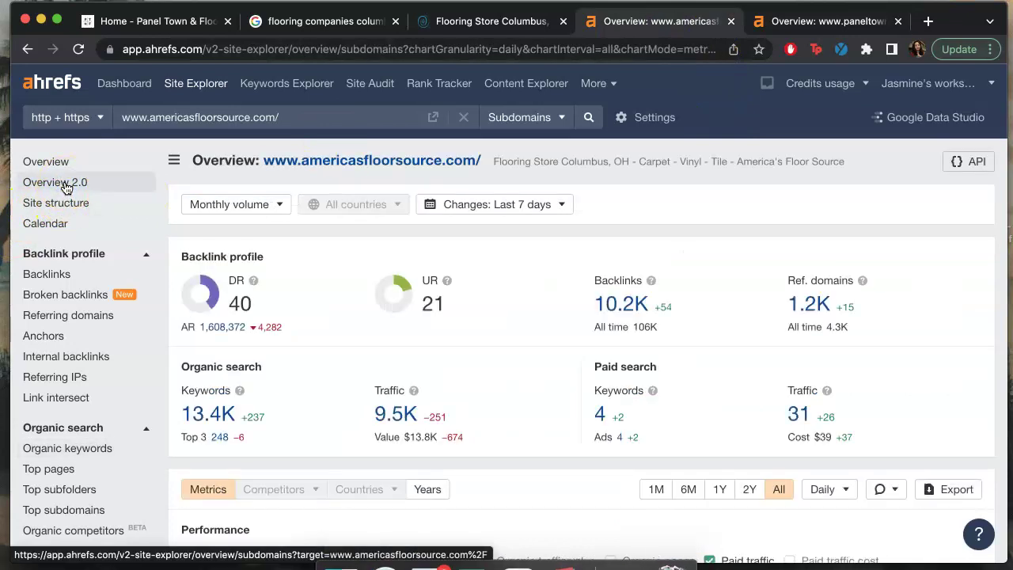
left_click(832, 24)
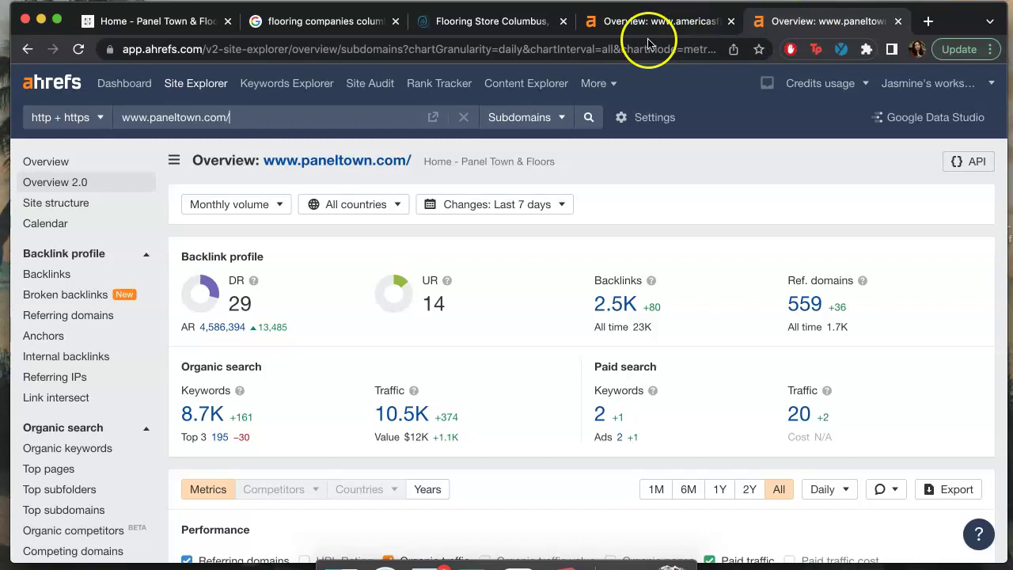
left_click(211, 415)
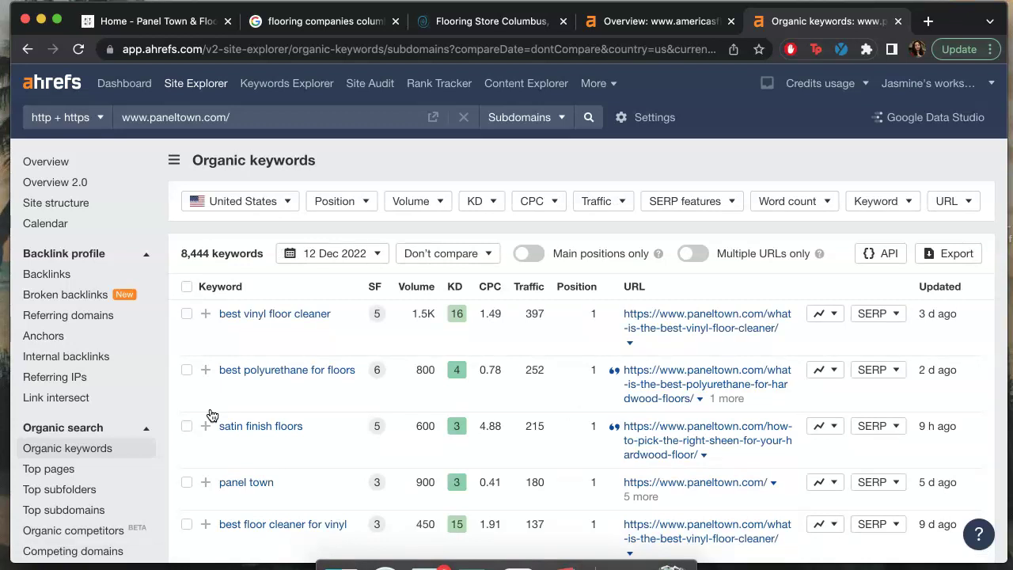
scroll(212, 416, "down", 5)
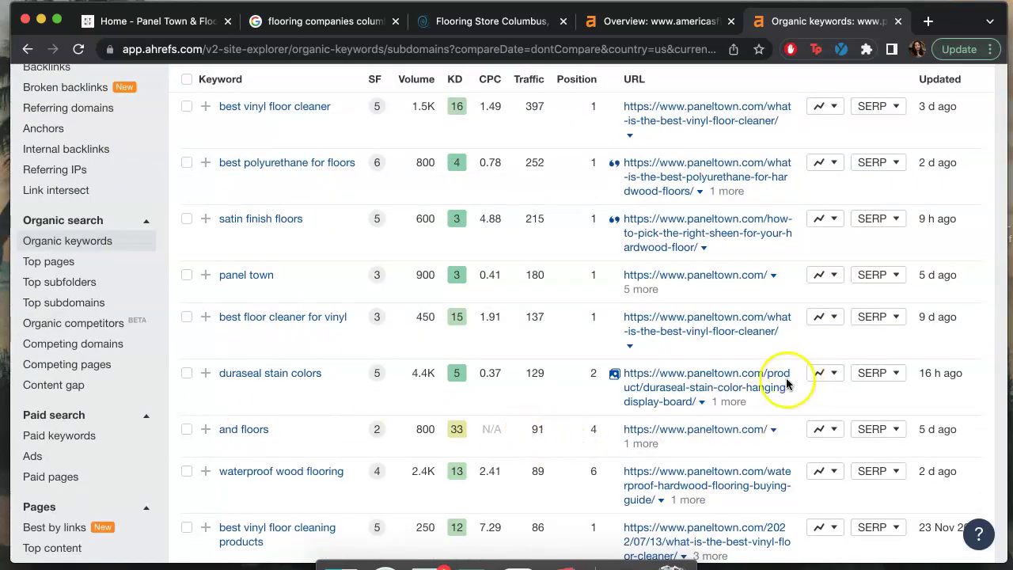
scroll(396, 402, "down", 3)
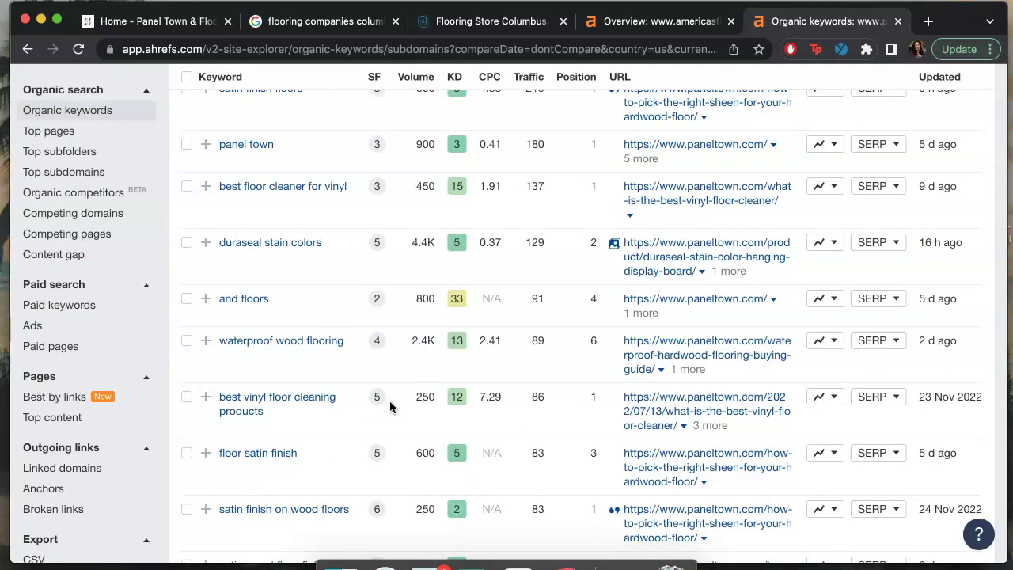
scroll(390, 406, "down", 10)
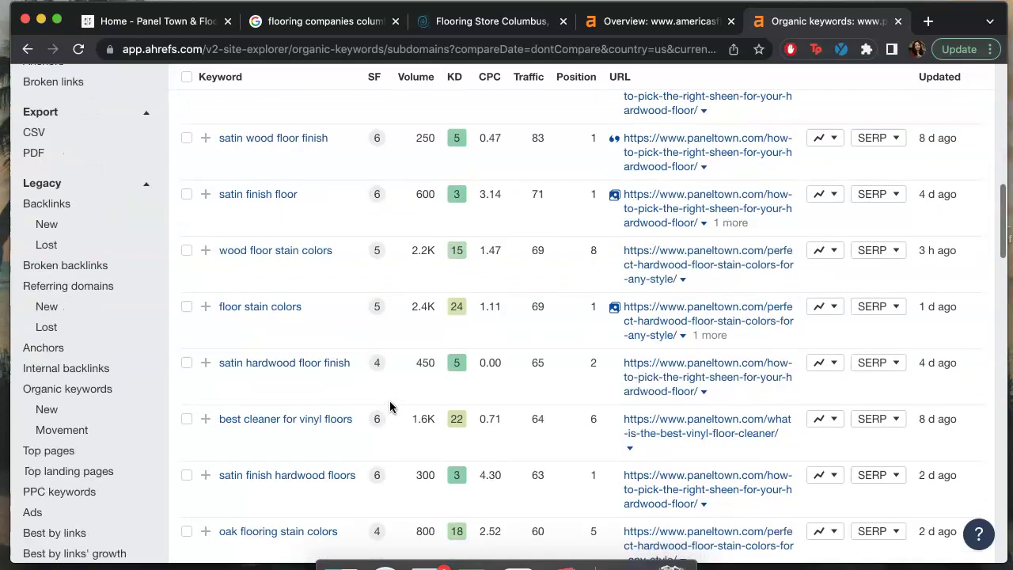
scroll(389, 400, "down", 5)
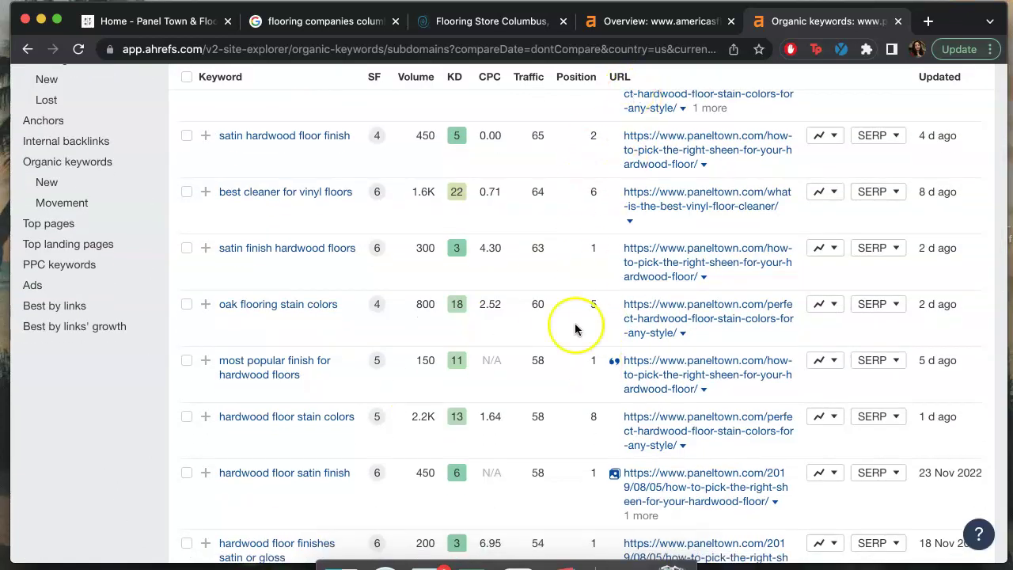
scroll(277, 436, "down", 6)
scroll(276, 433, "up", 20)
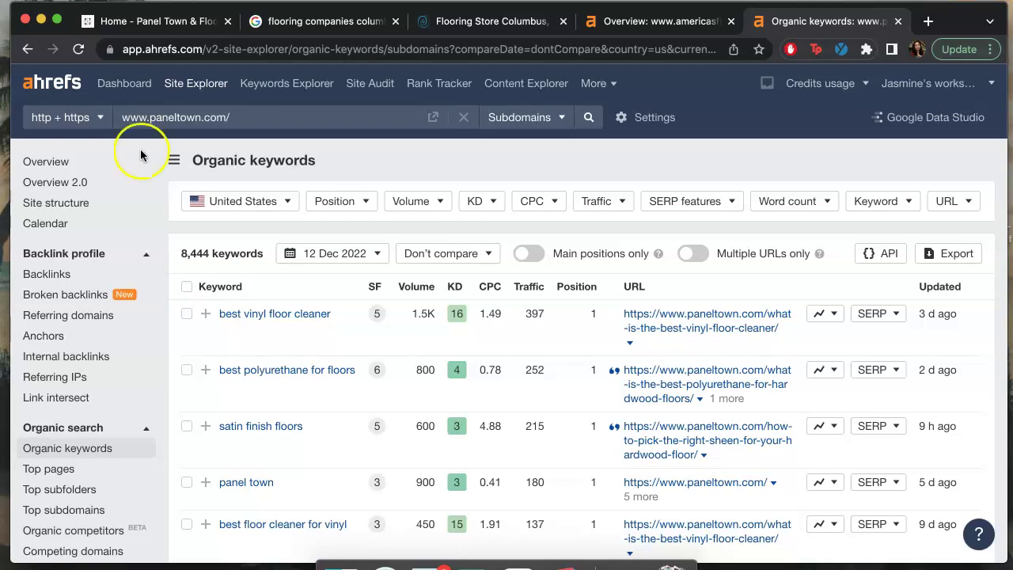
left_click(147, 23)
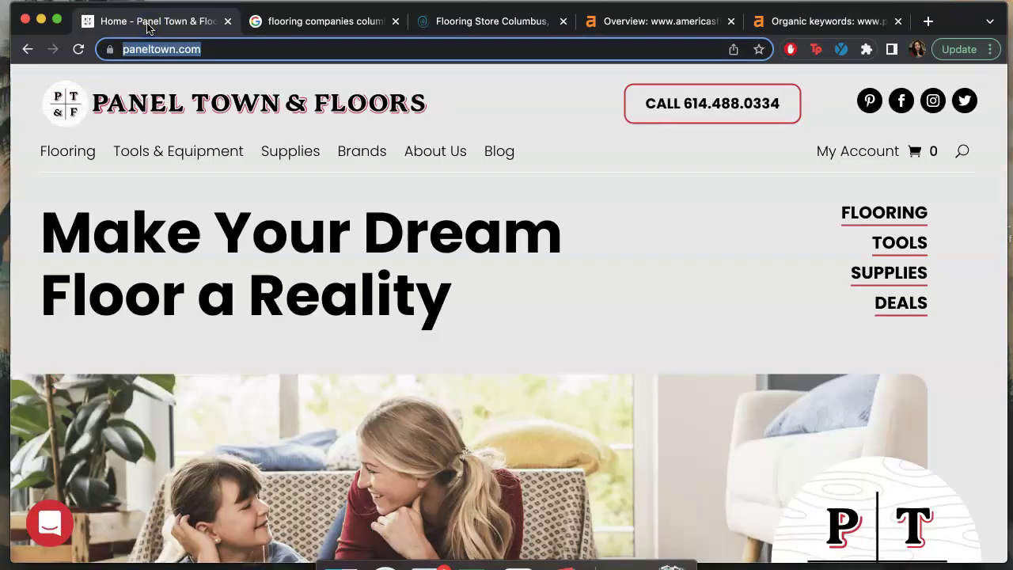